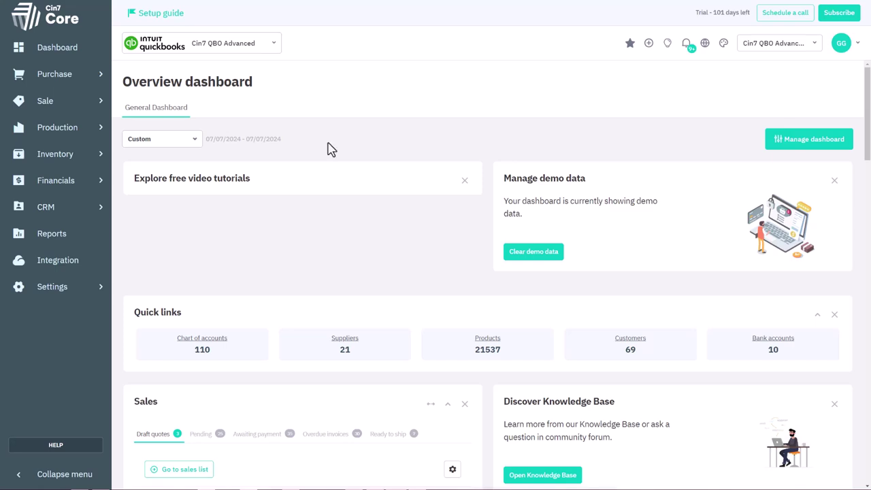
# Open the automation workflow list from the settings and start a new workflow
pyautogui.click(89, 293)
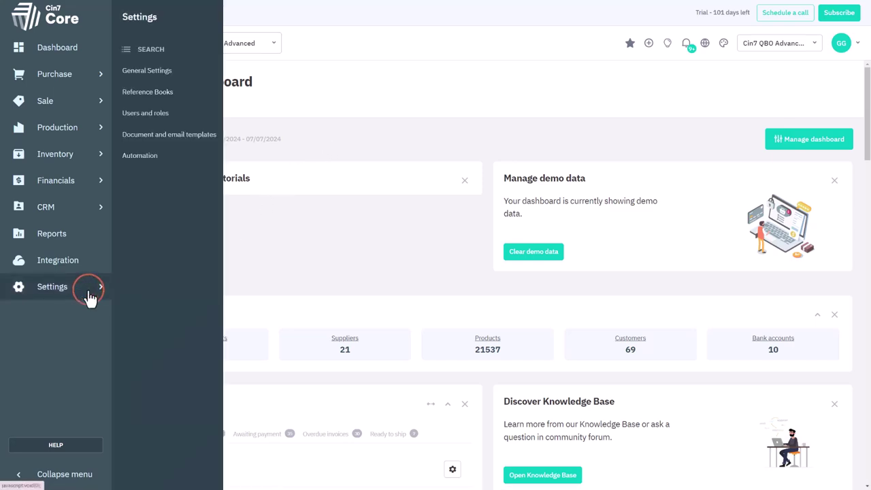
pyautogui.click(147, 159)
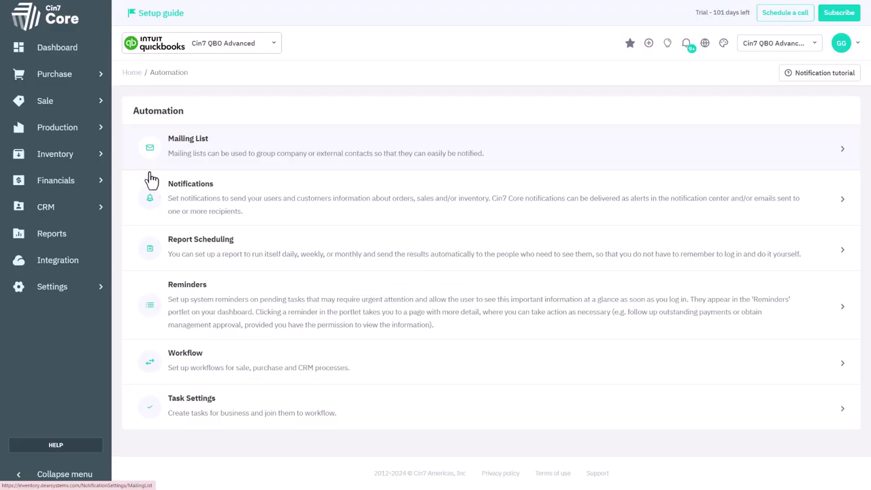
pyautogui.click(227, 351)
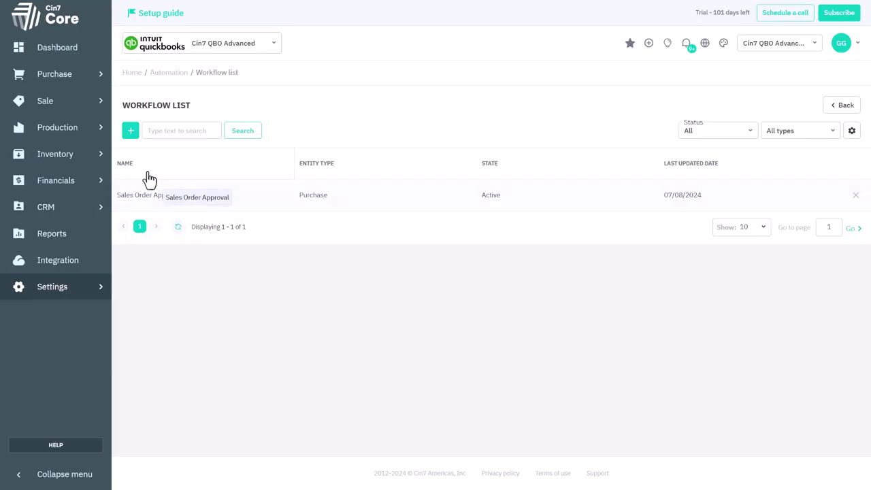
pyautogui.click(130, 133)
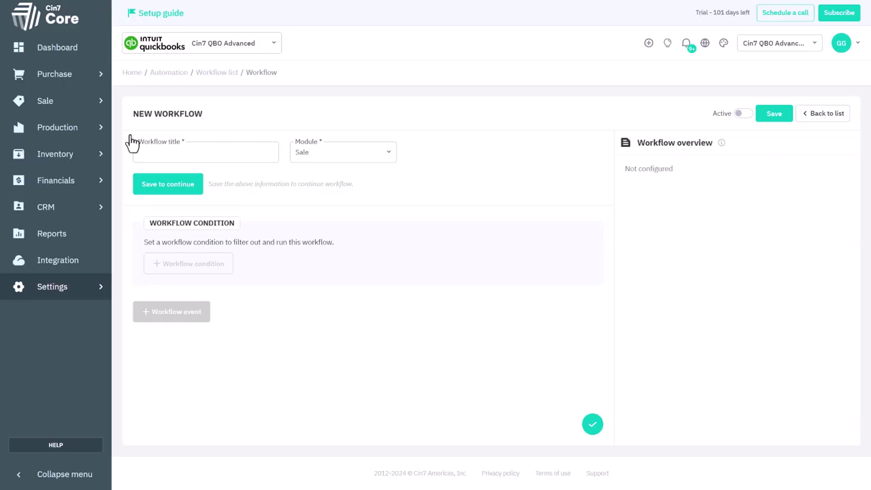
# Title the workflow "Purchase Order Approval", assign it to the Purchase module and save it to continue
pyautogui.click(156, 152)
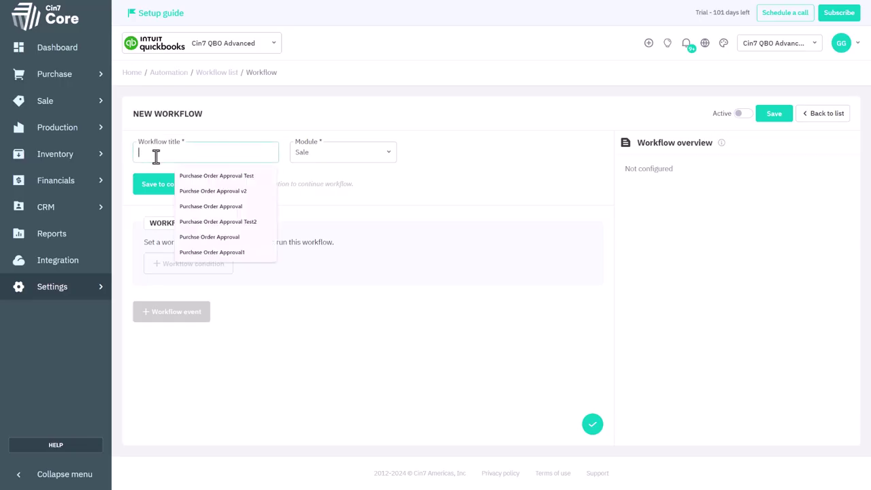
pyautogui.write('Purchase ')
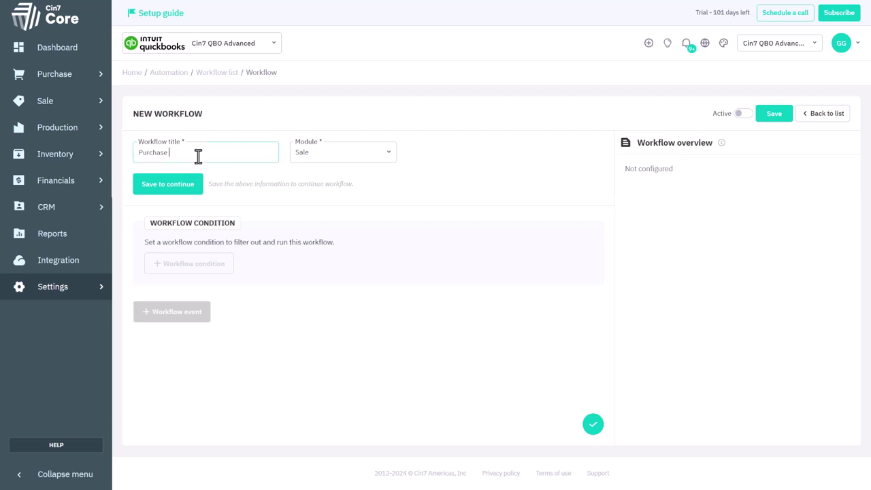
pyautogui.write('Order Approval')
pyautogui.click(391, 152)
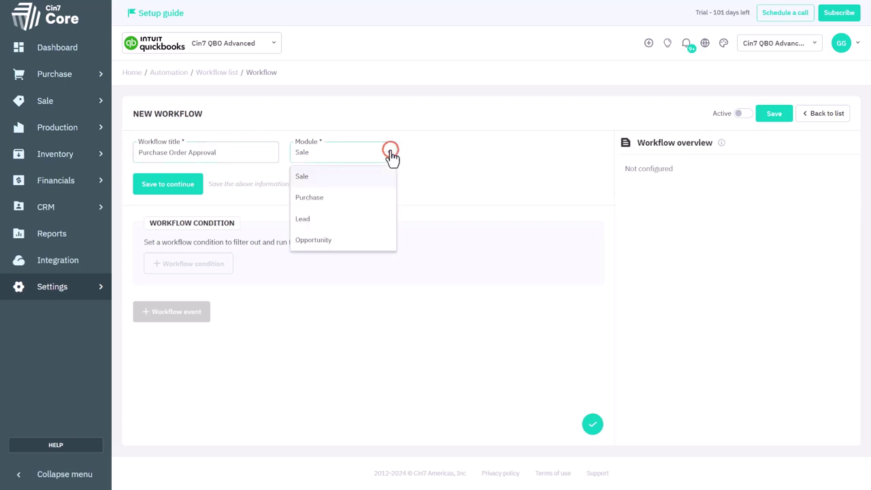
pyautogui.click(371, 199)
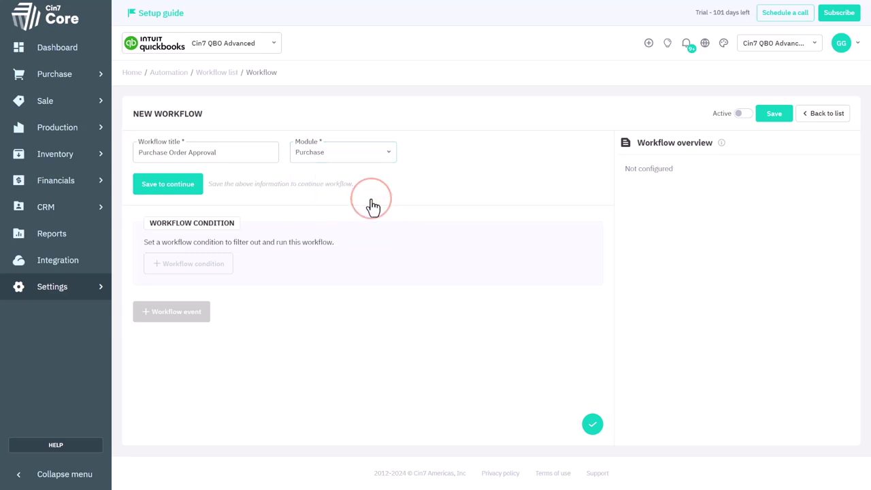
pyautogui.click(193, 185)
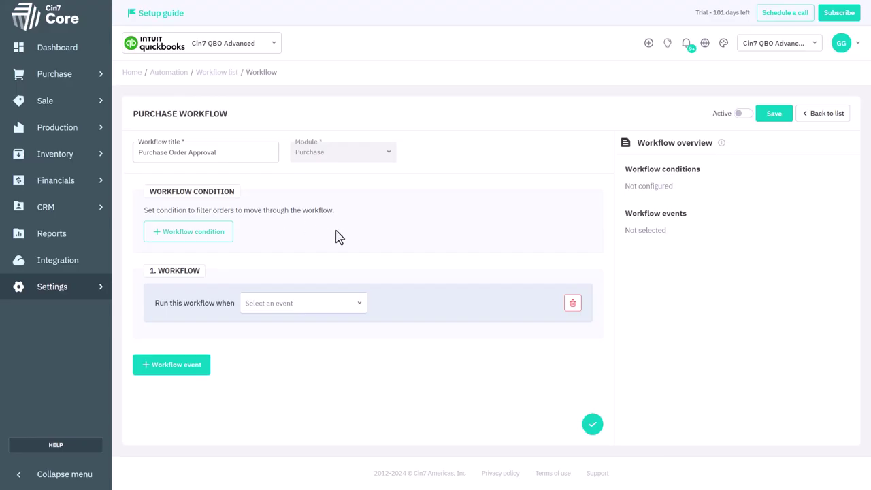
# Add a workflow condition requiring the purchase order total to be greater than 1000
pyautogui.click(211, 235)
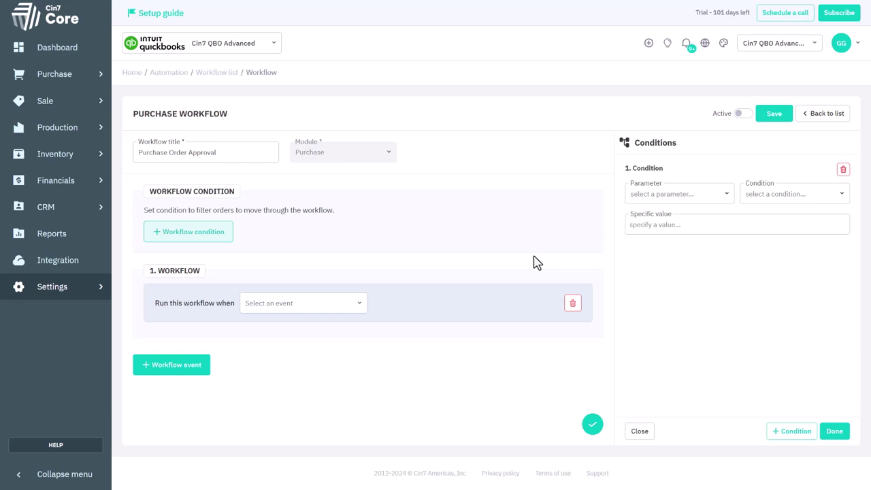
pyautogui.click(725, 200)
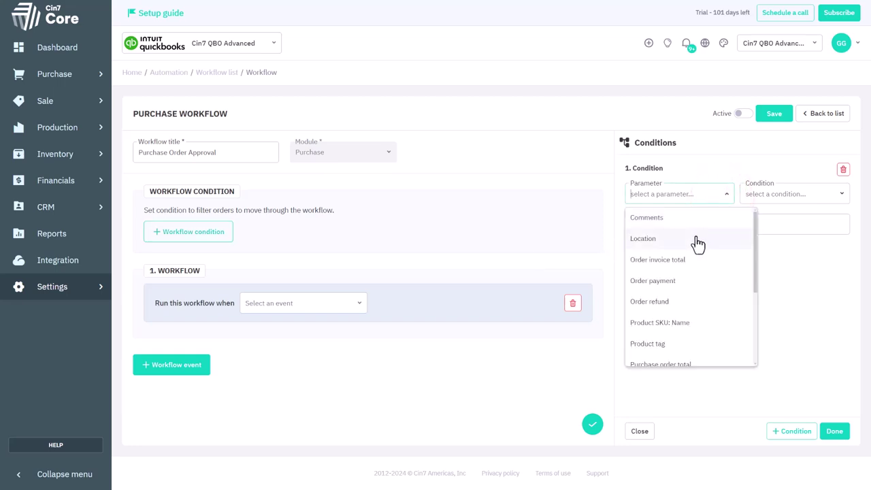
pyautogui.scroll(-3, 699, 285)
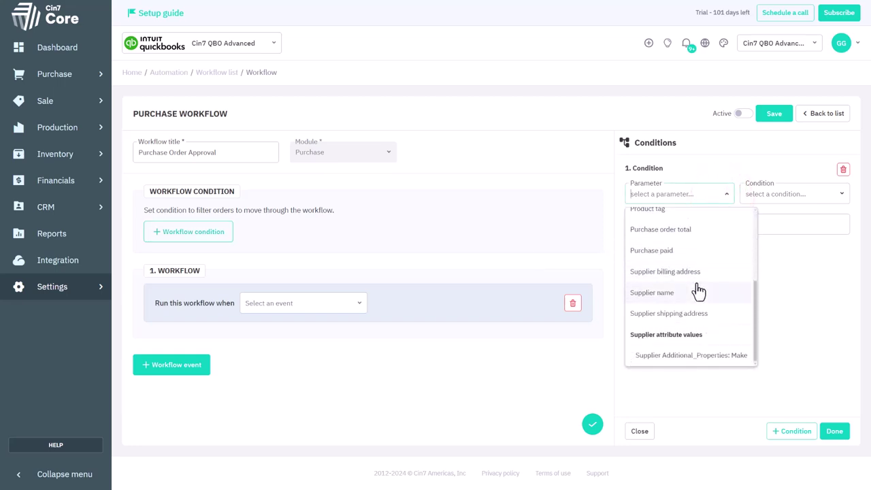
pyautogui.click(687, 230)
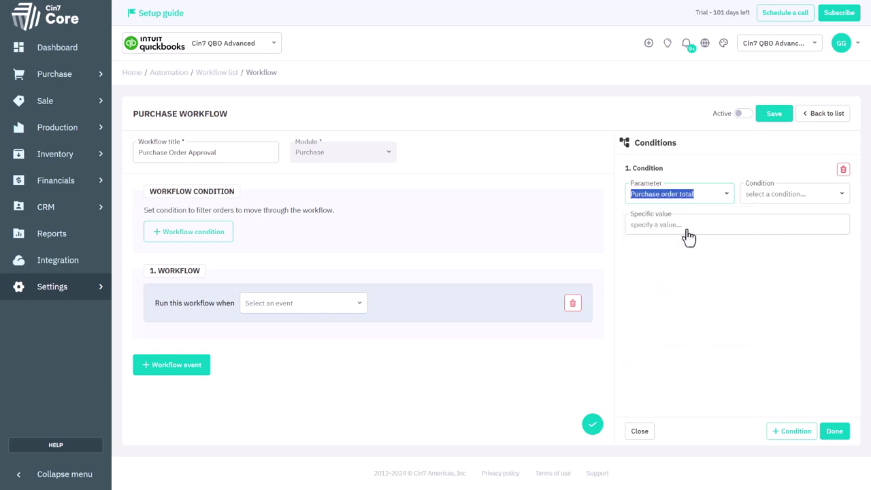
pyautogui.click(776, 194)
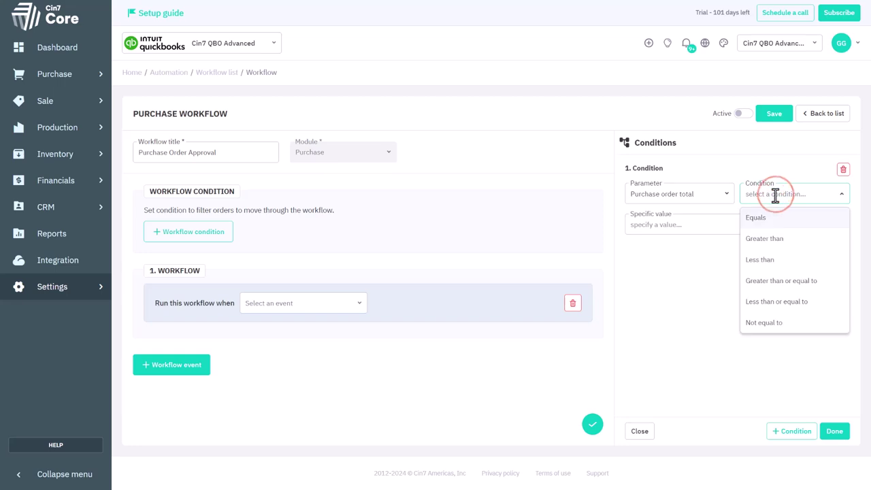
pyautogui.click(773, 240)
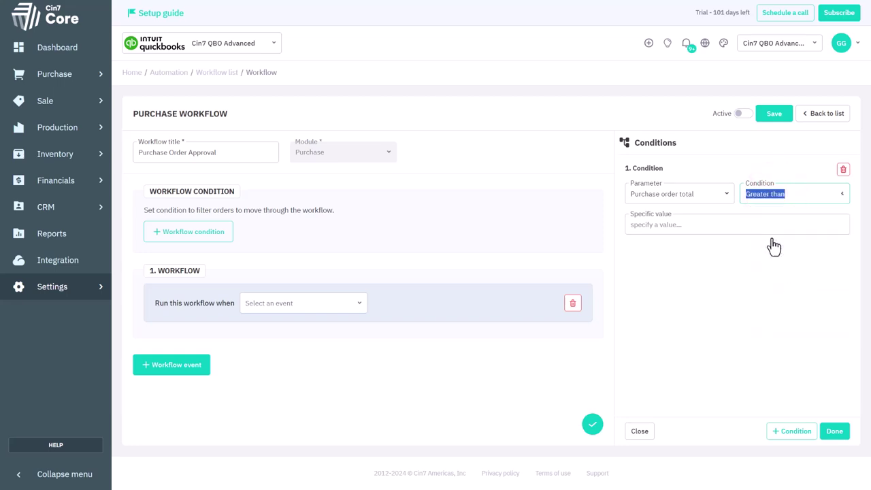
pyautogui.click(772, 228)
pyautogui.write('1000')
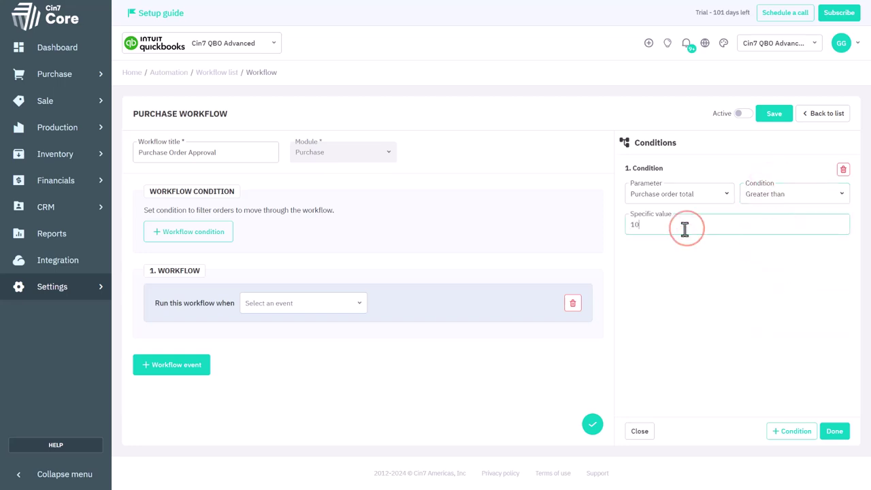
pyautogui.click(831, 432)
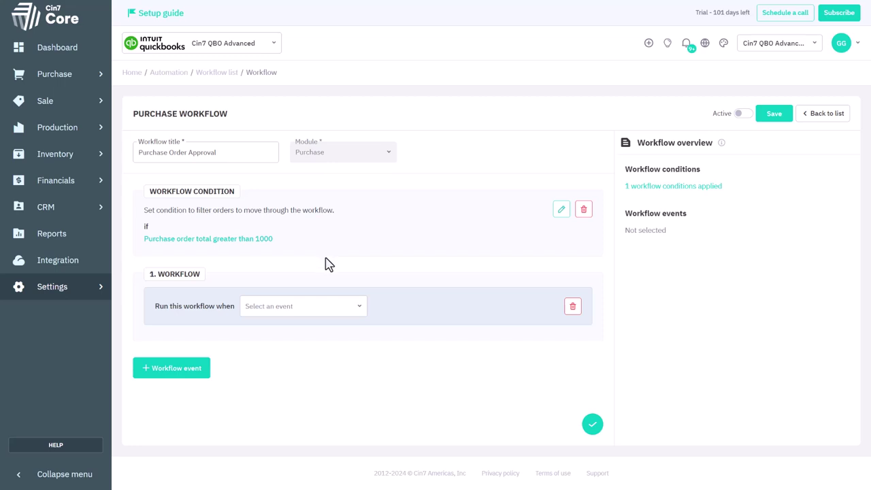
# Set the workflow to run when purchase order is authorized, and add a workflow action under that event
pyautogui.click(361, 313)
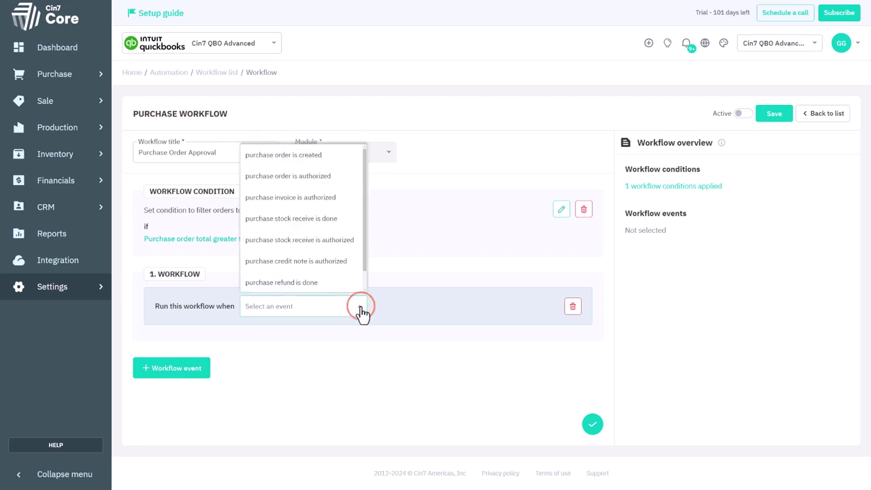
pyautogui.click(338, 183)
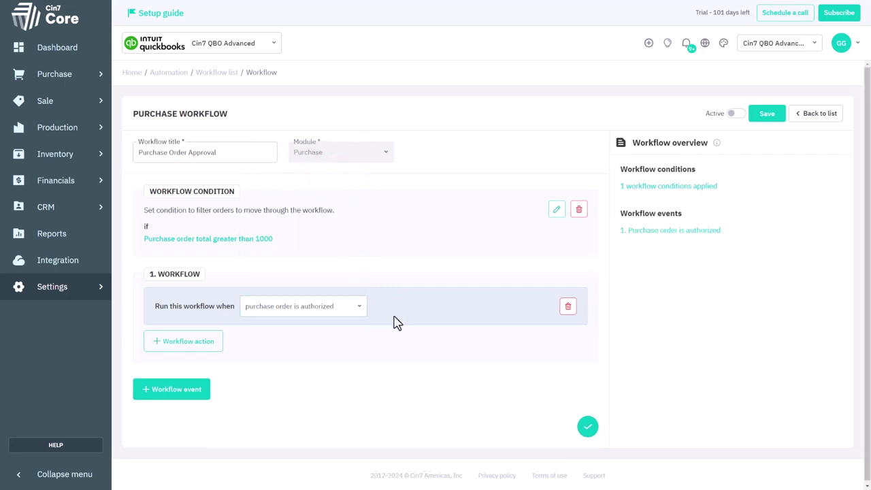
pyautogui.click(198, 343)
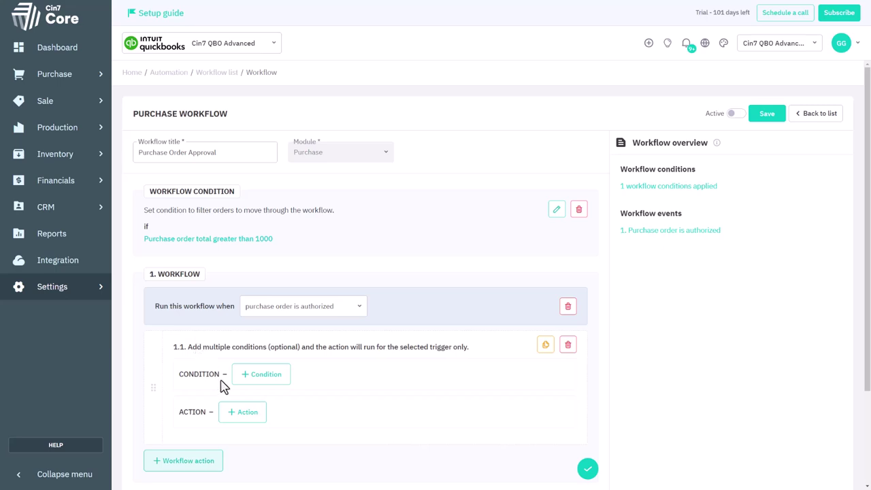
# Add a confirm action that sends the confirmation request to Finance Managers
pyautogui.click(259, 414)
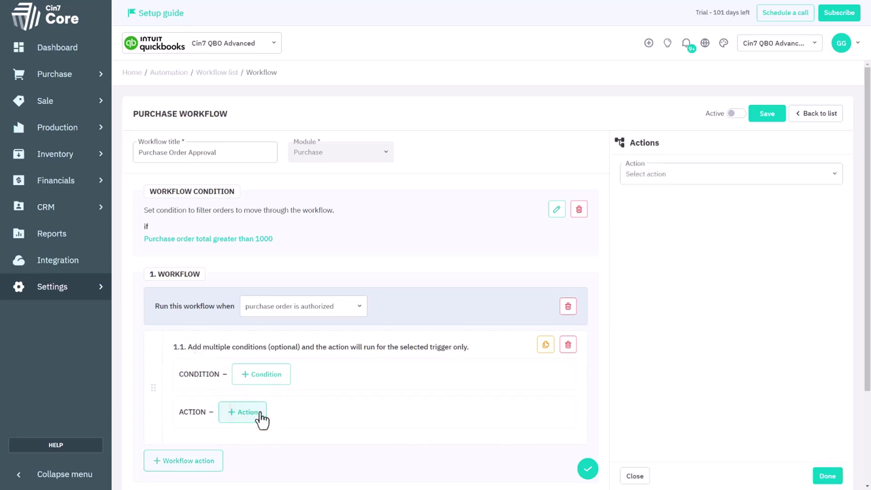
pyautogui.click(717, 180)
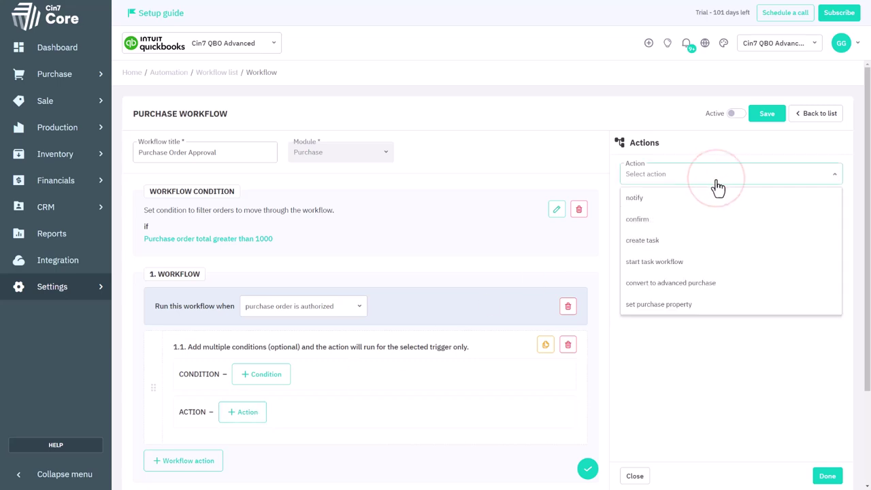
pyautogui.click(721, 224)
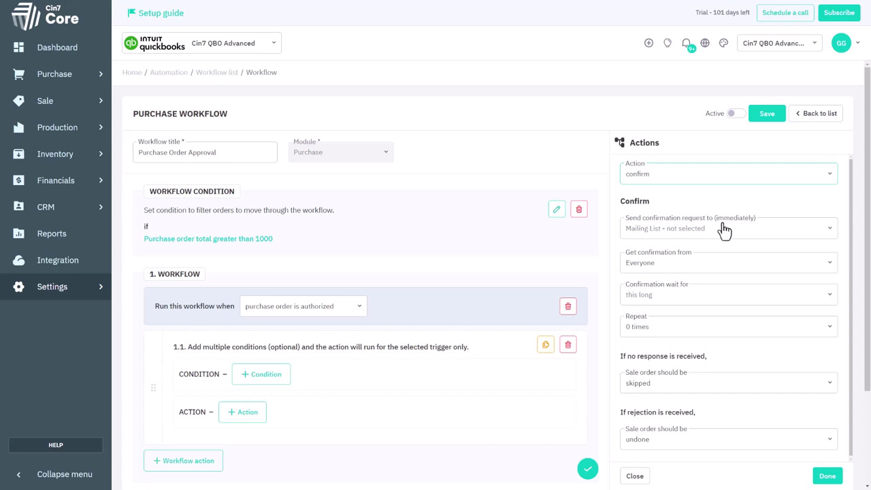
pyautogui.click(724, 230)
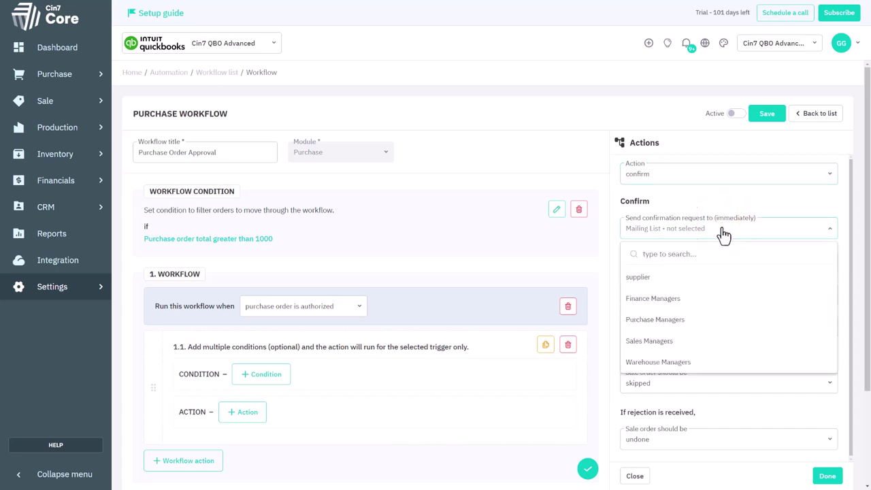
pyautogui.click(715, 303)
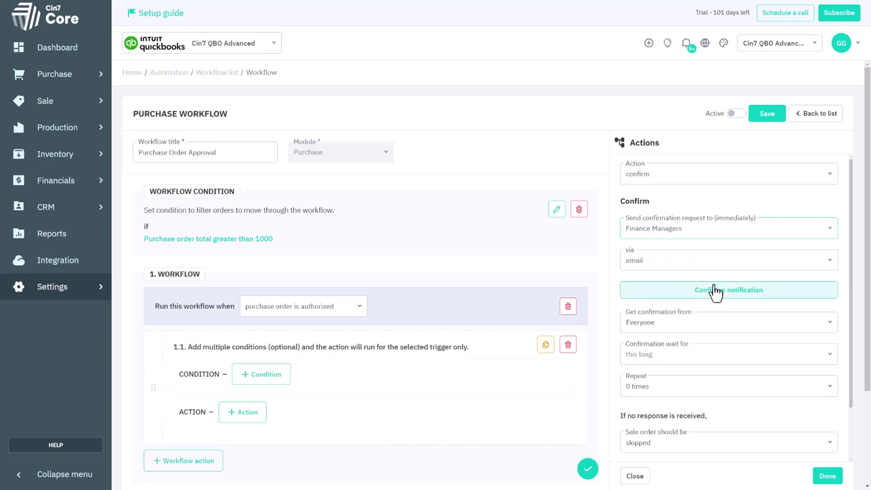
# Configure the notification's email subject as "Purchase Order Approval Request - Order Total [[OrderTotal]]"
pyautogui.click(713, 286)
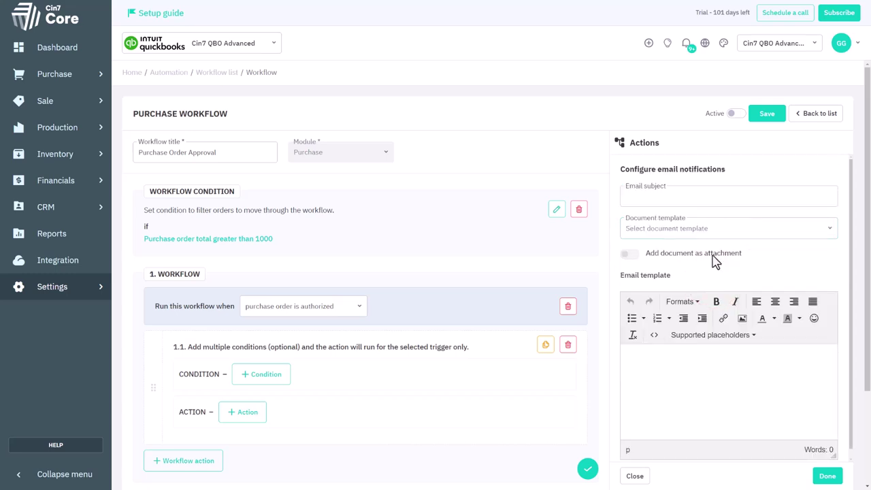
pyautogui.click(654, 196)
pyautogui.write('P')
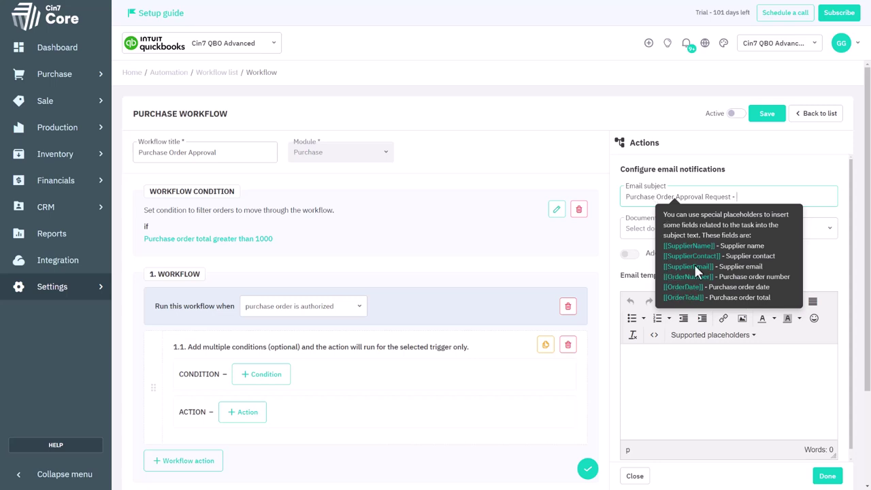
pyautogui.write('Order Total [[OrderTotal]]')
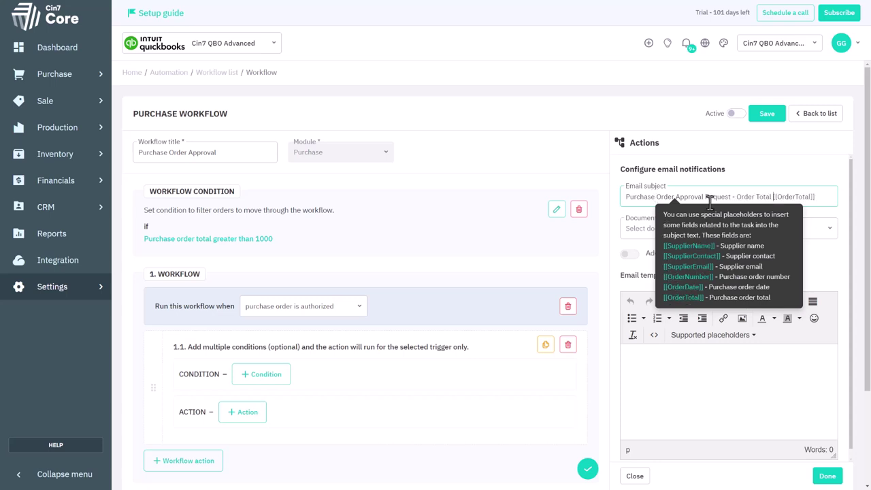
# Choose the Purchase Order document template and enable adding the document as an attachment
pyautogui.click(629, 238)
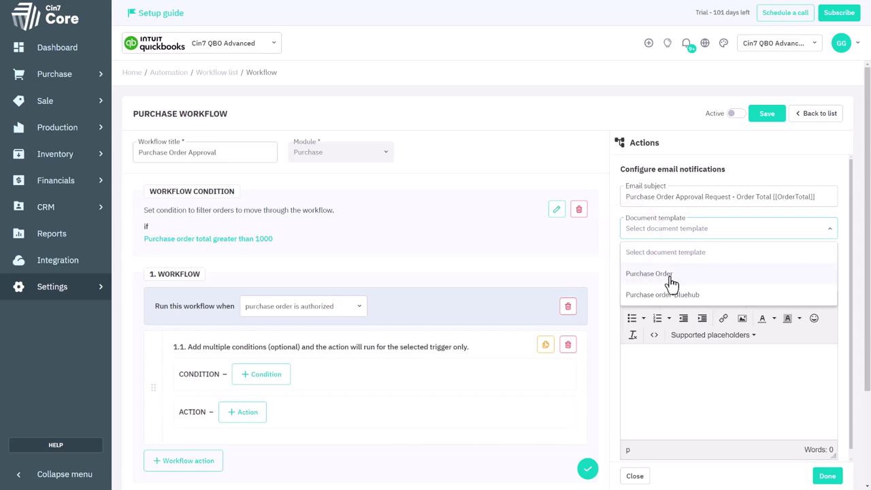
pyautogui.click(699, 275)
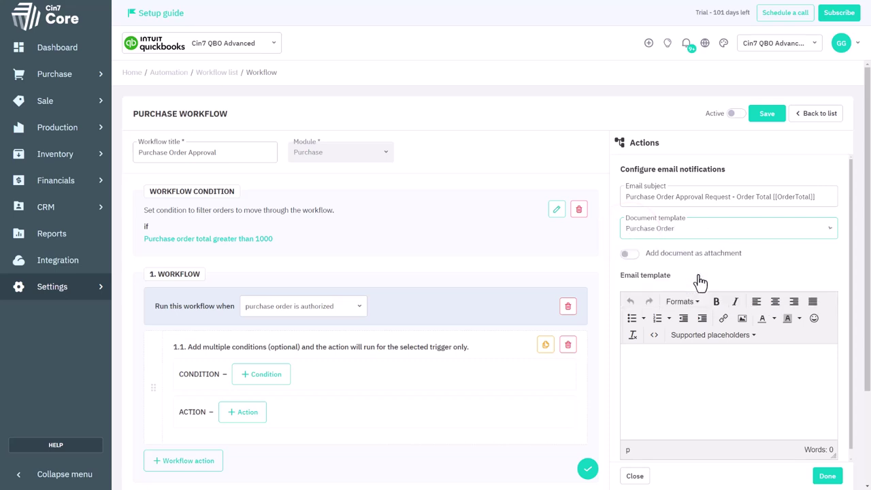
pyautogui.click(629, 255)
# Begin the email template with the line "Purchase Order Approval Request" and a "PO #" line containing the purchase order number placeholder
pyautogui.click(686, 361)
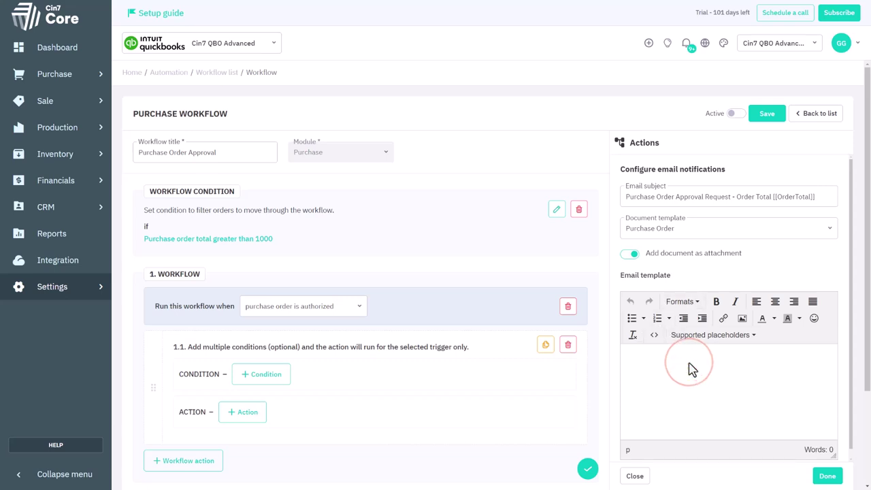
pyautogui.write('Purchase Order Approval Request')
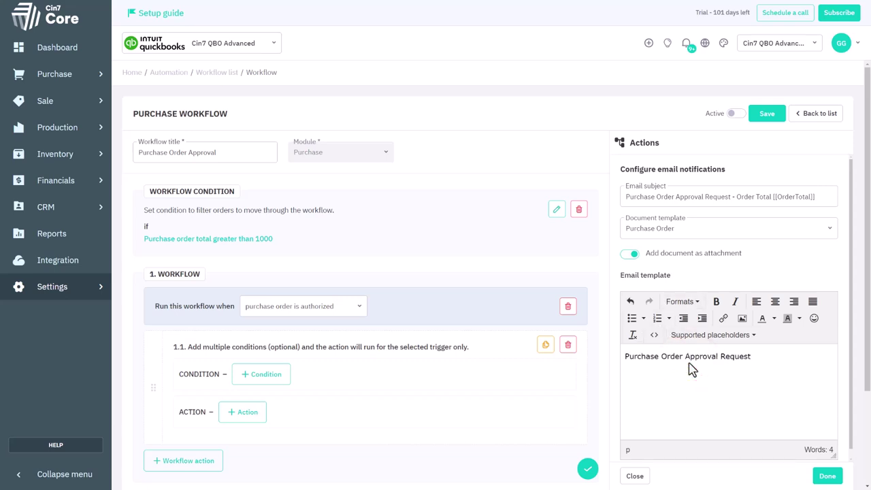
pyautogui.click(712, 334)
pyautogui.click(715, 267)
pyautogui.press('Return')
# Add a "PO Total" line with the purchase order total placeholder and a "Supplier -" line with the supplier name placeholder to the email template
pyautogui.write('PO Total')
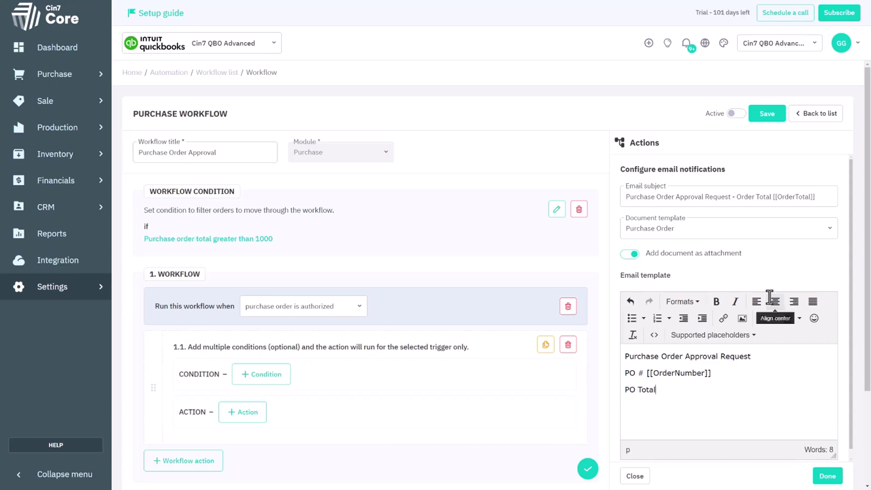
pyautogui.click(745, 334)
pyautogui.click(740, 305)
pyautogui.press('Return')
pyautogui.write('Supplier -')
pyautogui.click(713, 334)
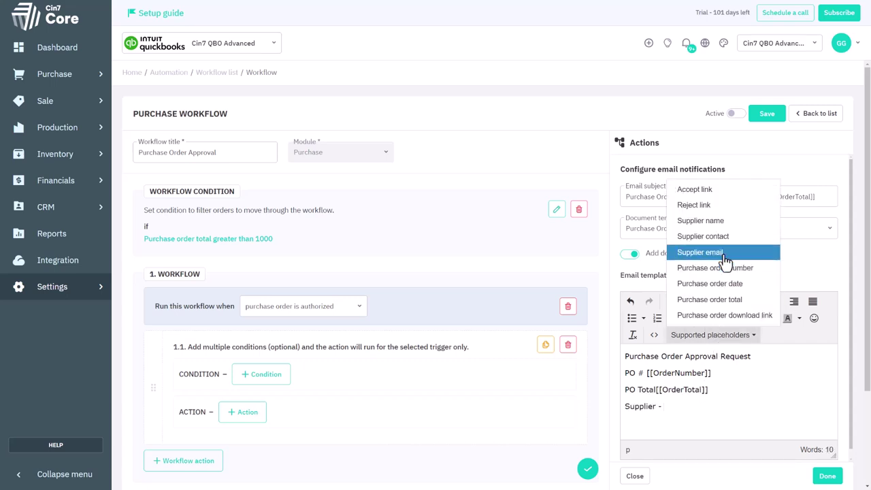
pyautogui.click(701, 221)
pyautogui.press('Return')
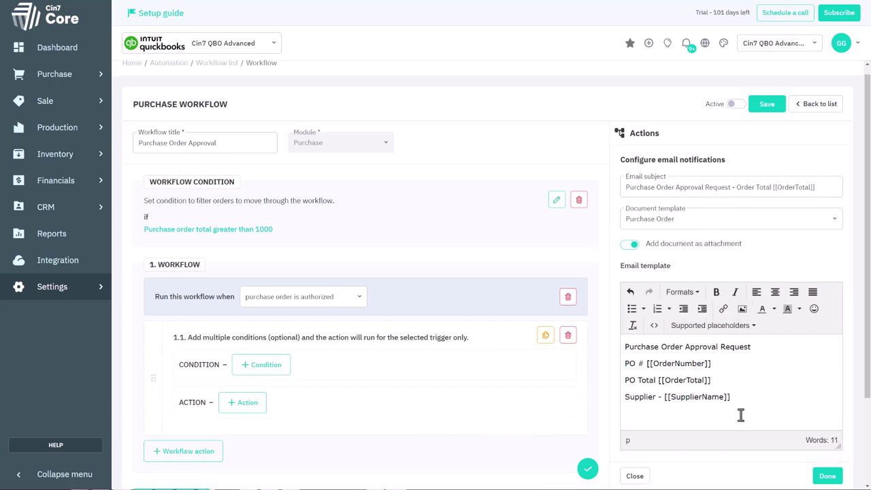
# Add the accept link and reject link placeholders on separate lines at the end of the email template, and finish the notification configuration
pyautogui.click(742, 330)
pyautogui.click(736, 350)
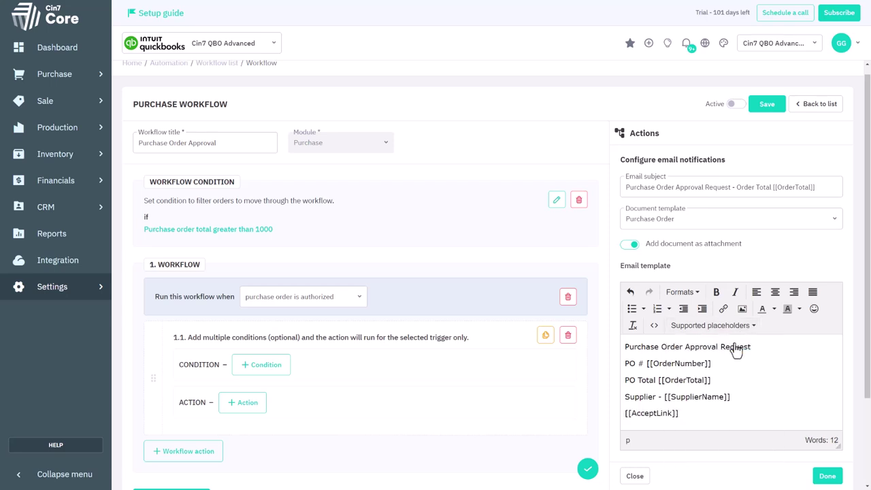
pyautogui.click(746, 330)
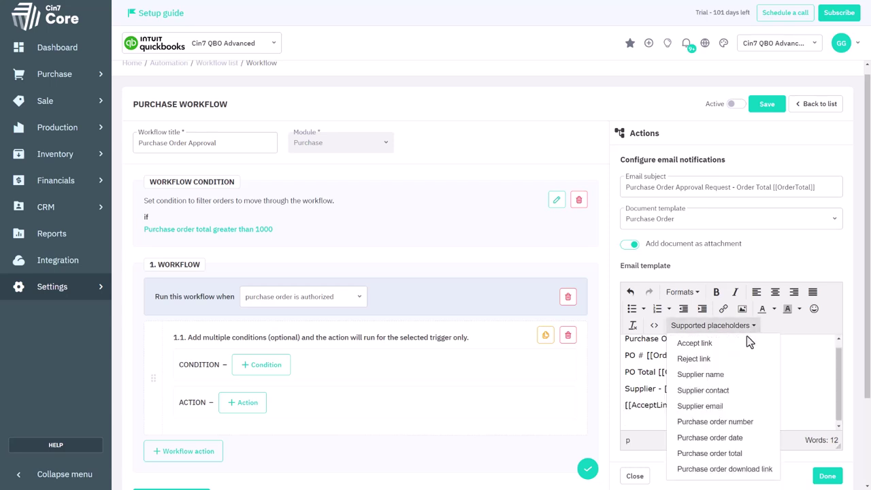
pyautogui.click(738, 361)
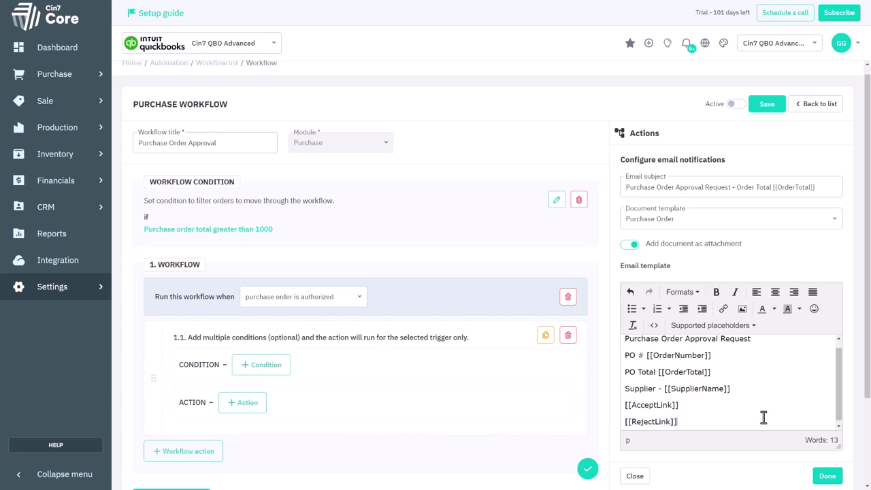
pyautogui.click(827, 477)
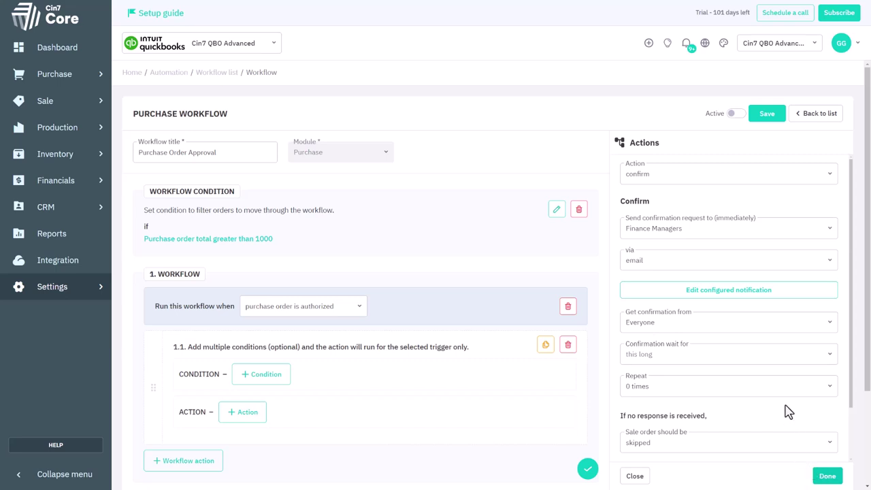
# Require confirmation from at least one recipient, with a confirmation wait of 1 day repeated 2 times
pyautogui.click(780, 327)
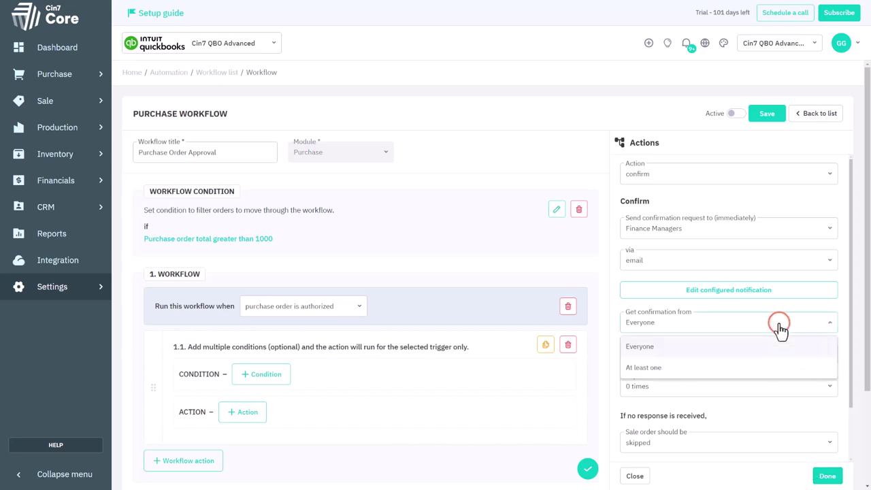
pyautogui.click(743, 367)
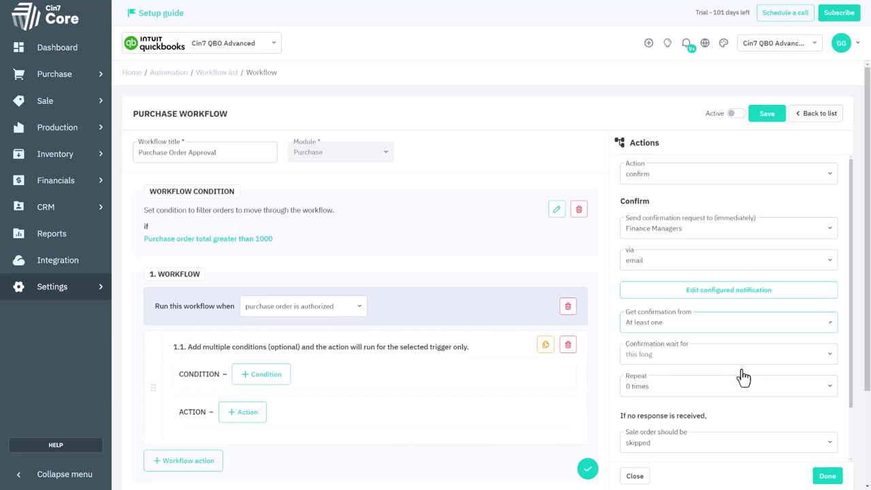
pyautogui.click(824, 361)
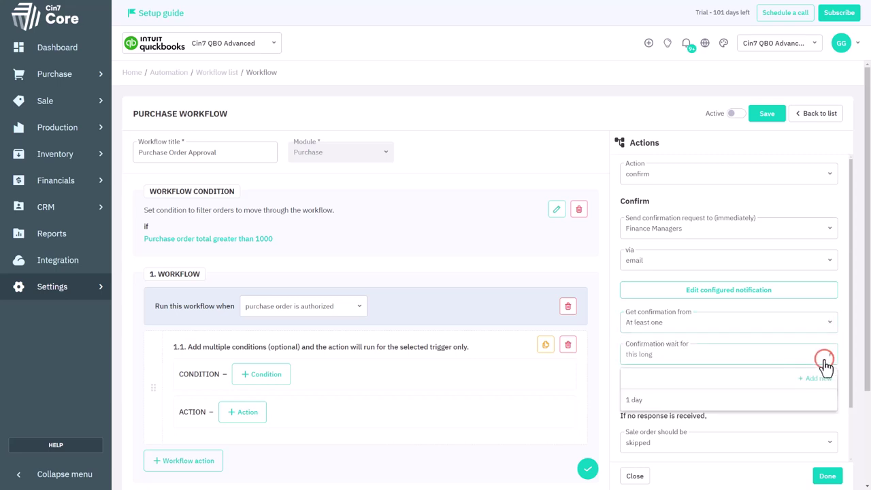
pyautogui.click(724, 402)
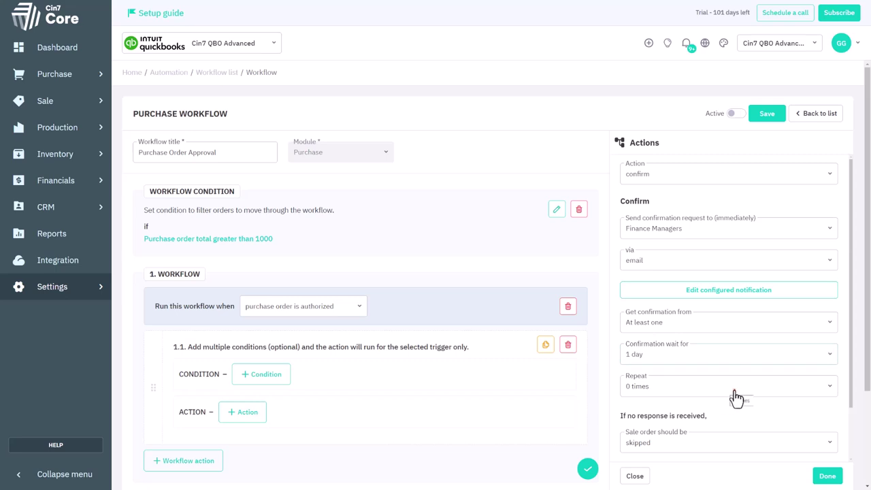
pyautogui.click(734, 392)
pyautogui.click(657, 256)
# Have the order skipped if no response is received and undone if rejection is received, and finish the confirm action
pyautogui.click(769, 443)
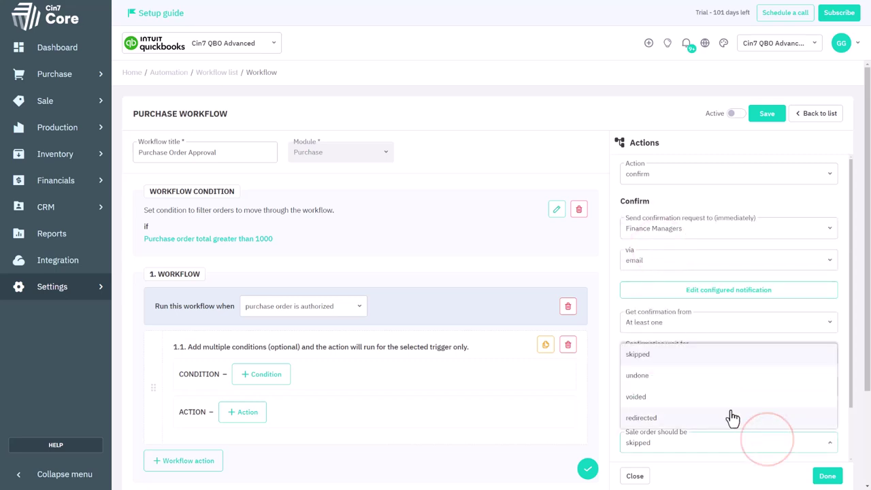
pyautogui.click(723, 354)
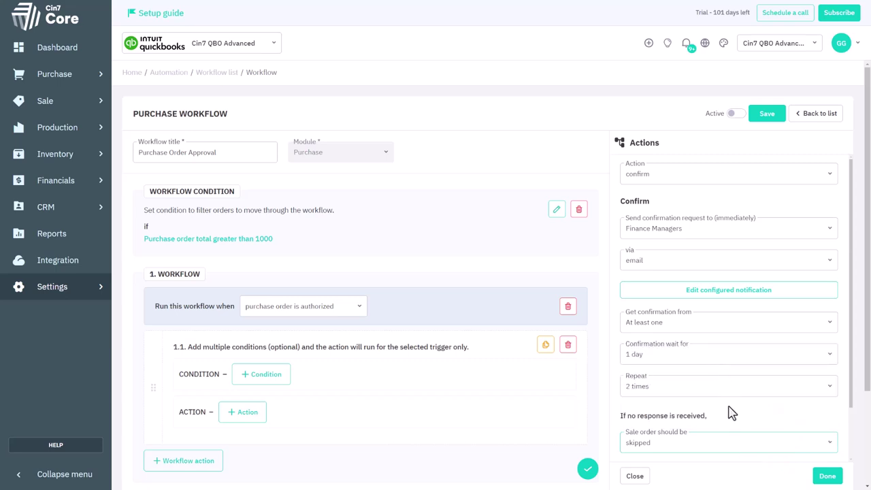
pyautogui.scroll(-2, 731, 413)
pyautogui.click(738, 445)
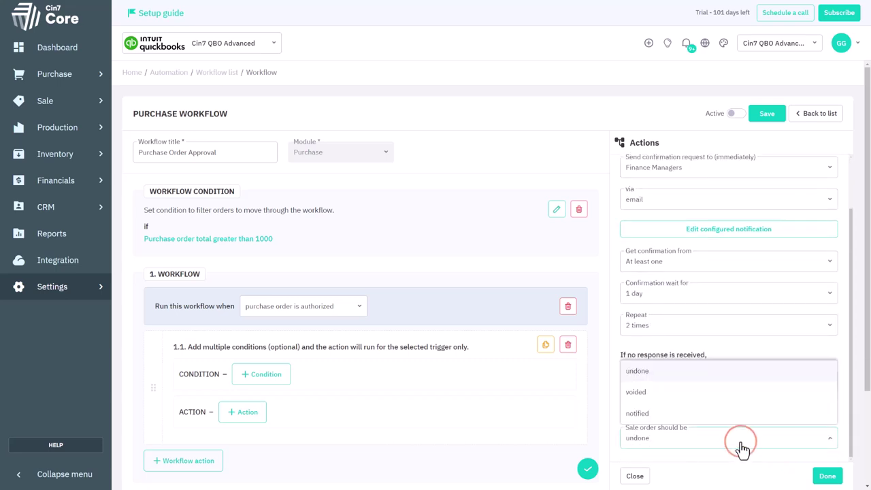
pyautogui.click(706, 379)
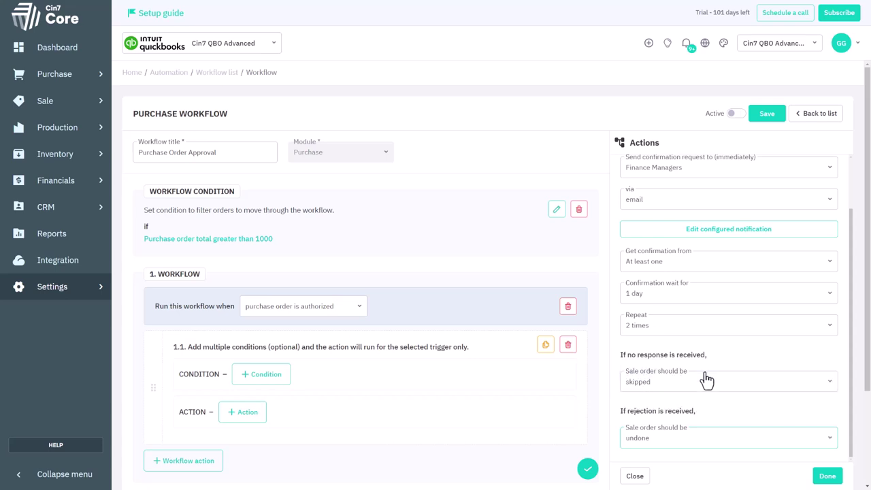
pyautogui.click(831, 475)
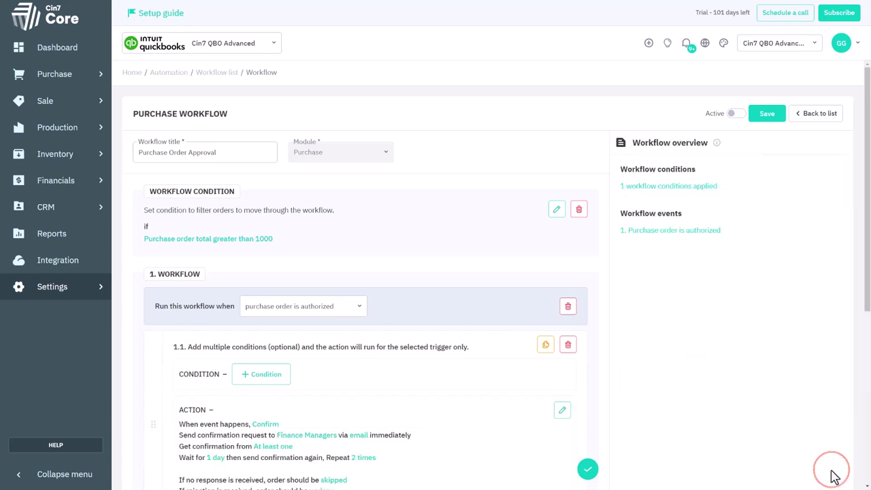
# Add a workflow action to the "purchase order is approved" event with a notify action sent to Purchase Managers
pyautogui.scroll(-3, 587, 335)
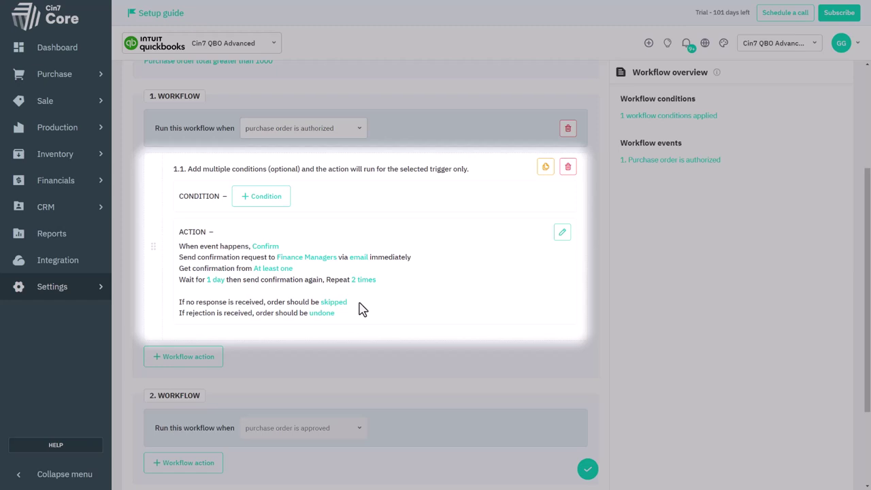
pyautogui.scroll(-2, 368, 313)
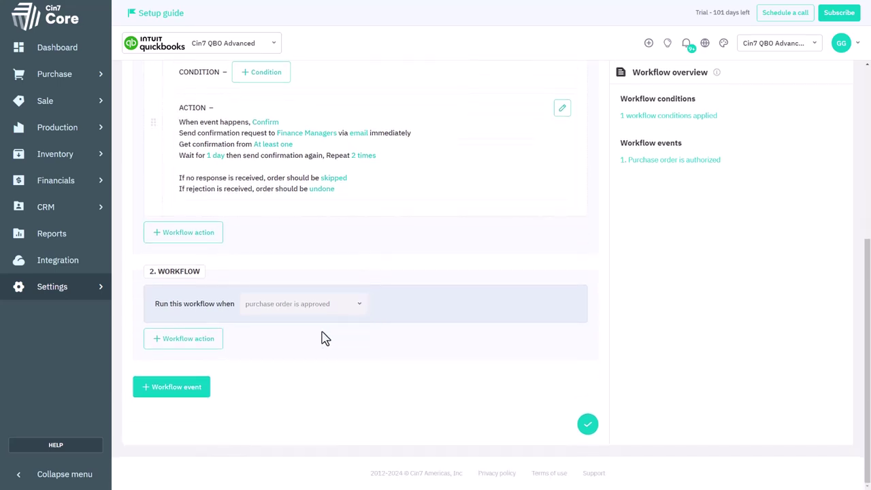
pyautogui.click(202, 344)
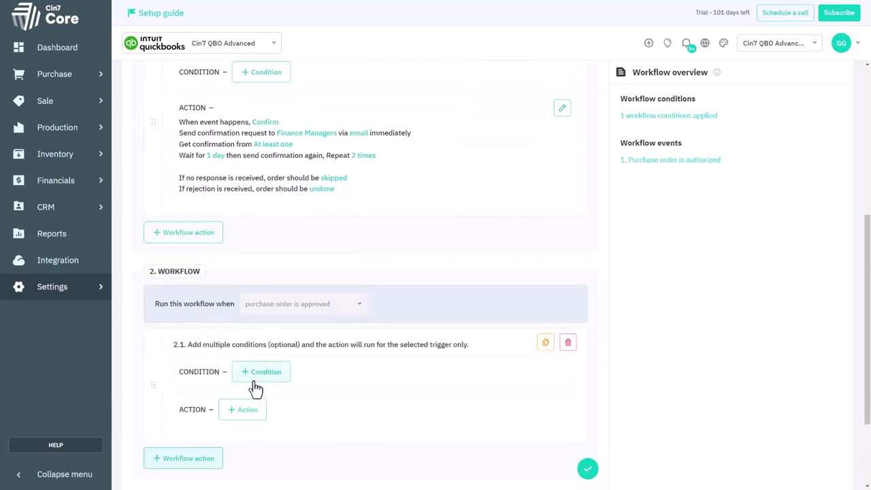
pyautogui.click(262, 412)
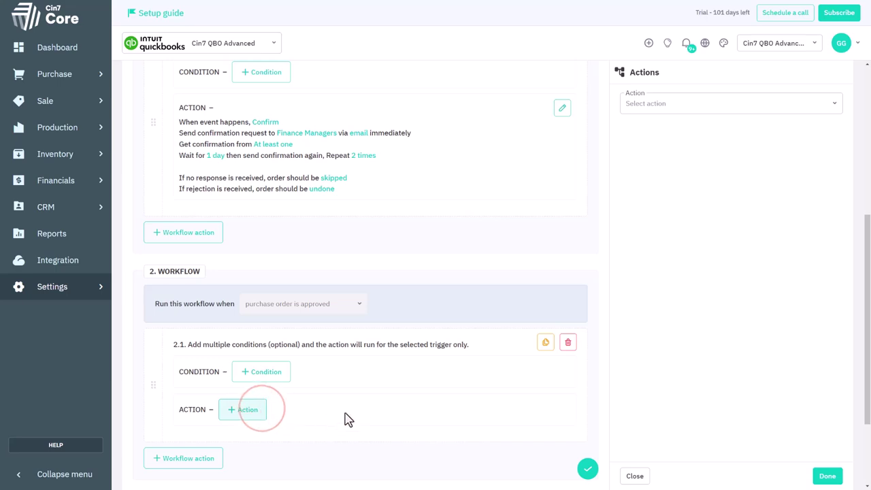
pyautogui.click(686, 108)
pyautogui.click(685, 126)
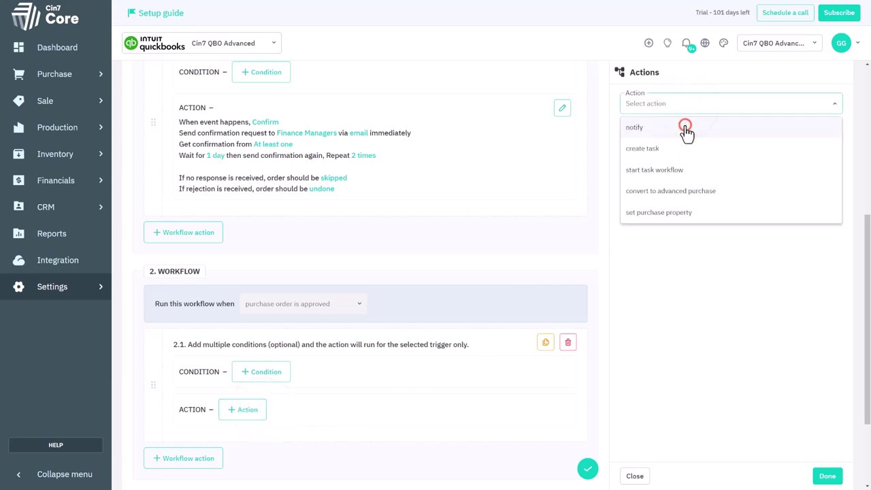
pyautogui.click(707, 163)
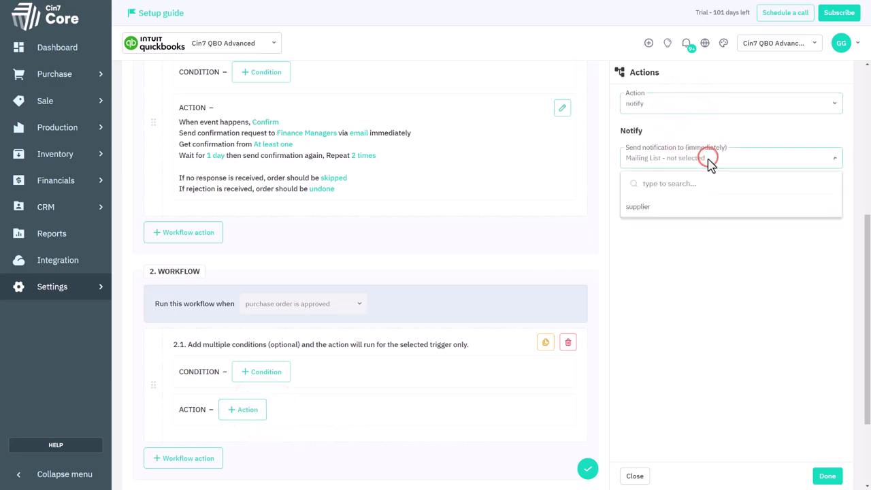
pyautogui.click(684, 249)
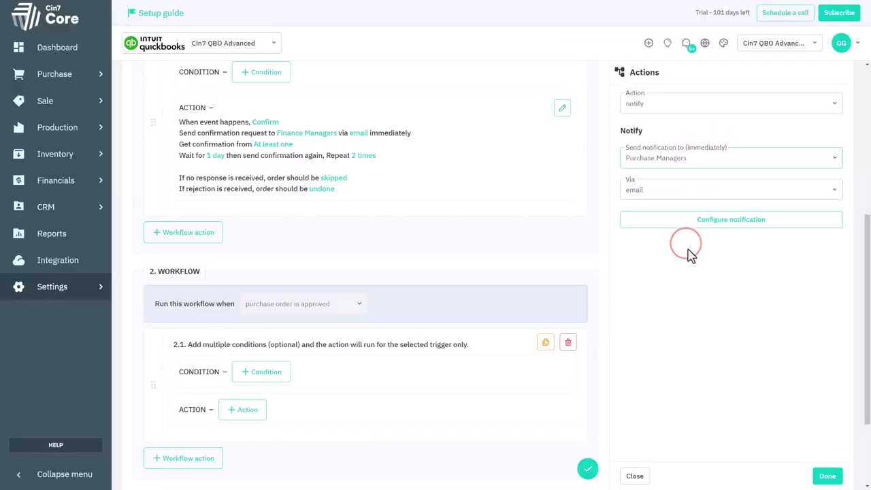
# Configure the approval notification's email subject as "Purchase Order Approved - [[OrderNumber]]"
pyautogui.click(714, 230)
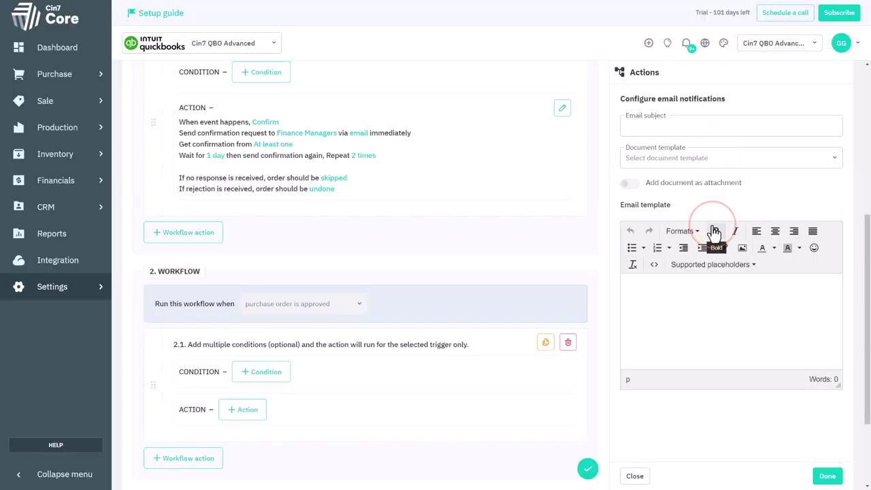
pyautogui.click(640, 128)
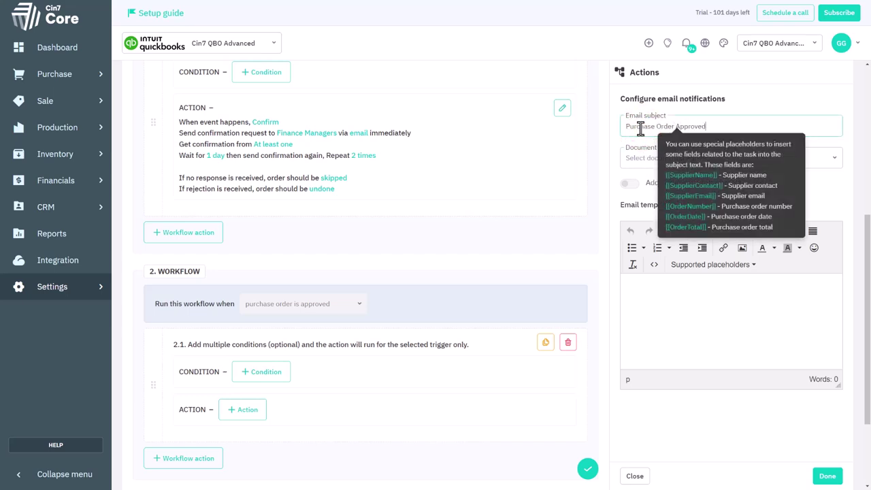
pyautogui.click(692, 207)
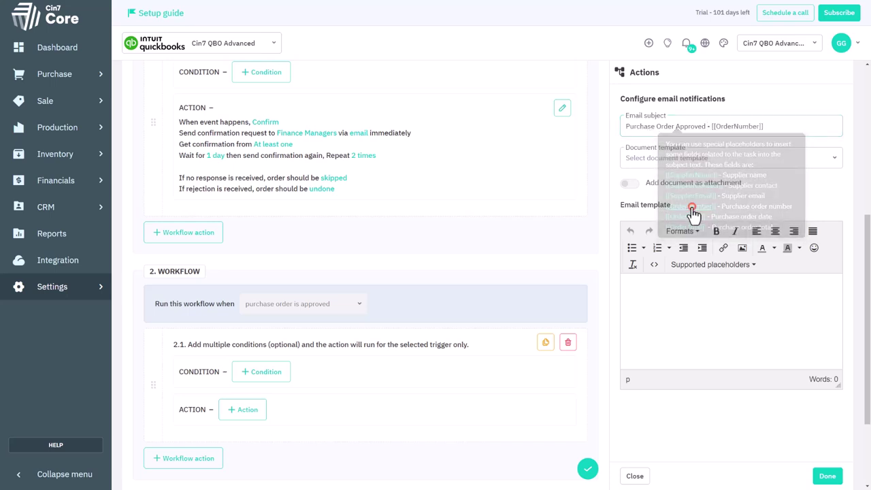
# Choose the Purchase Order document template for the approval notification and enable adding the document as an attachment
pyautogui.click(712, 162)
pyautogui.click(682, 198)
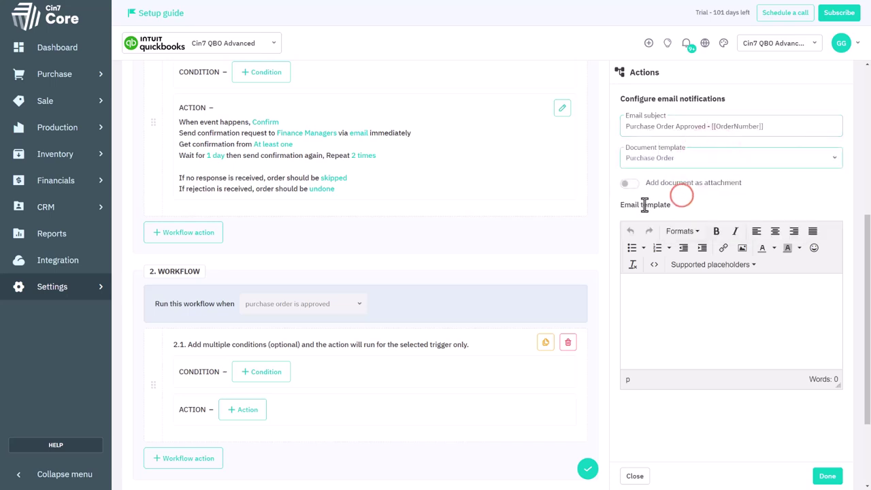
pyautogui.click(628, 183)
# Write the email template "Purchase Order Number [[OrderNumber]] has been approved and ready for invoice/stock stages." using the order number placeholder, and finish the notify action
pyautogui.click(667, 291)
pyautogui.write('P')
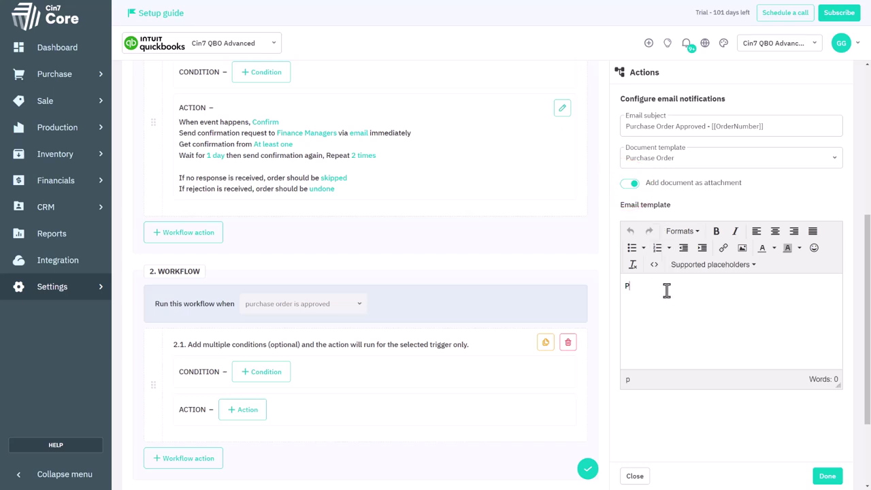
pyautogui.write('urchase Order Number')
pyautogui.click(713, 264)
pyautogui.click(663, 330)
pyautogui.write('has been approved and ready for in')
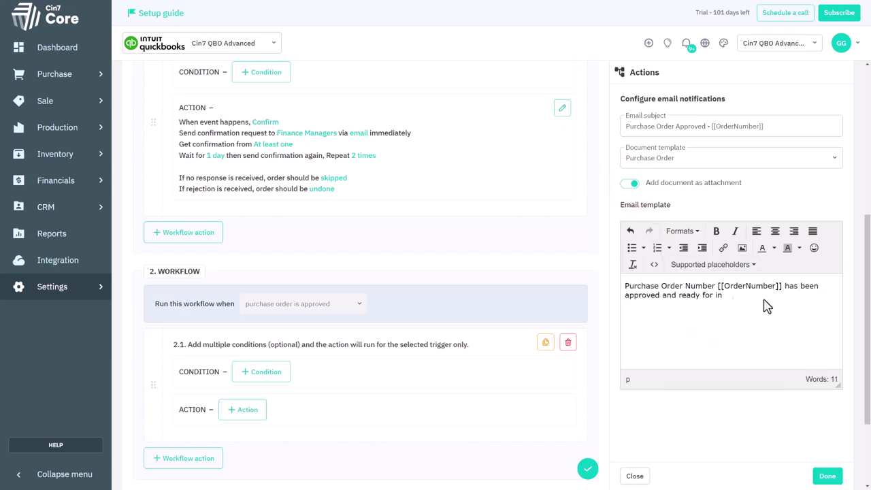
pyautogui.write('voice/stock stages.')
pyautogui.click(827, 476)
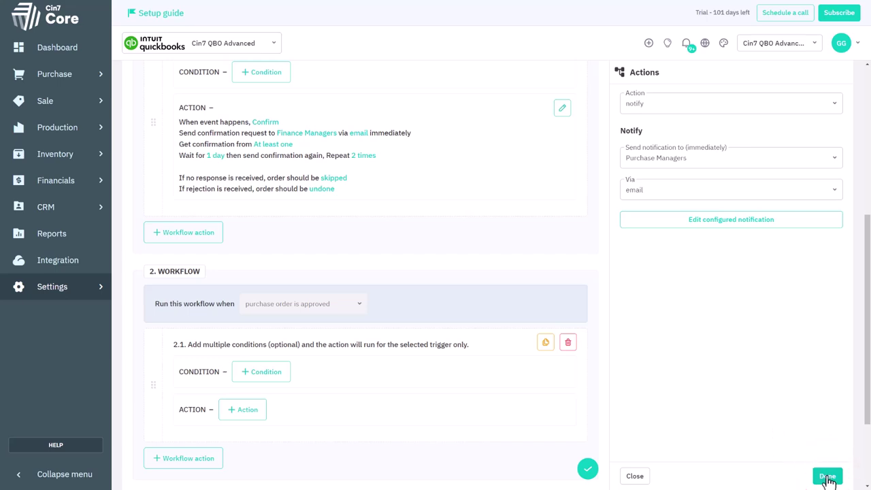
pyautogui.click(828, 476)
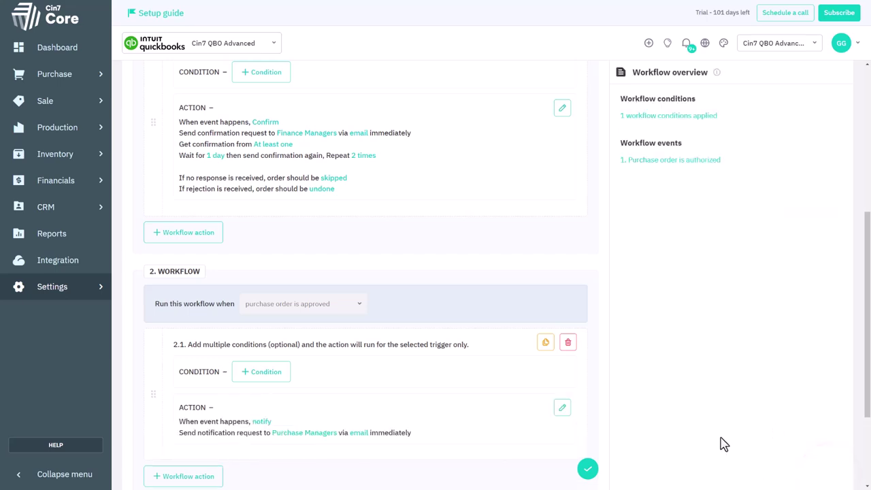
# Activate the Purchase Order Approval workflow and save it
pyautogui.scroll(2, 602, 335)
pyautogui.scroll(3, 602, 334)
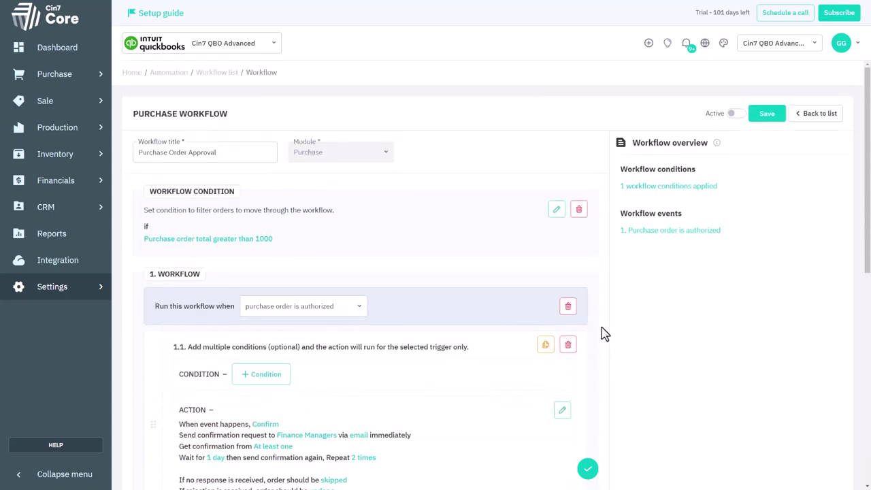
pyautogui.click(734, 116)
pyautogui.click(767, 114)
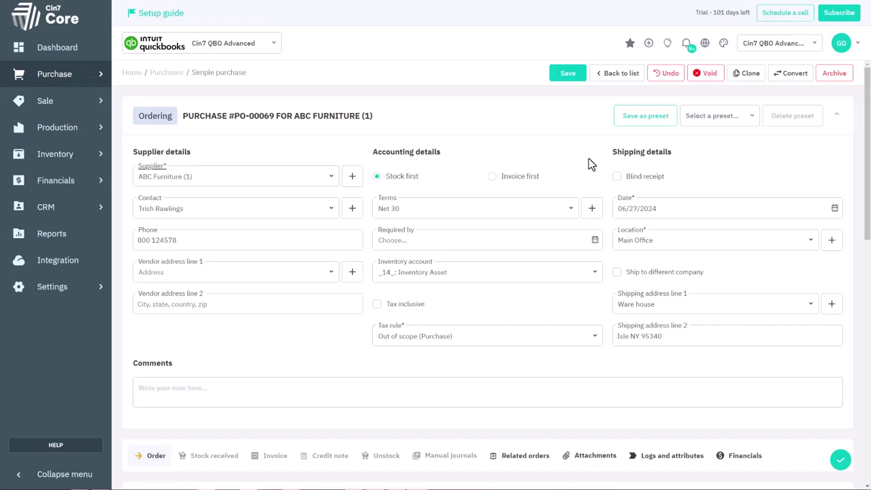
# Authorize the ABC Furniture purchase order for 20 bangles at a price of 100
pyautogui.scroll(-5, 589, 164)
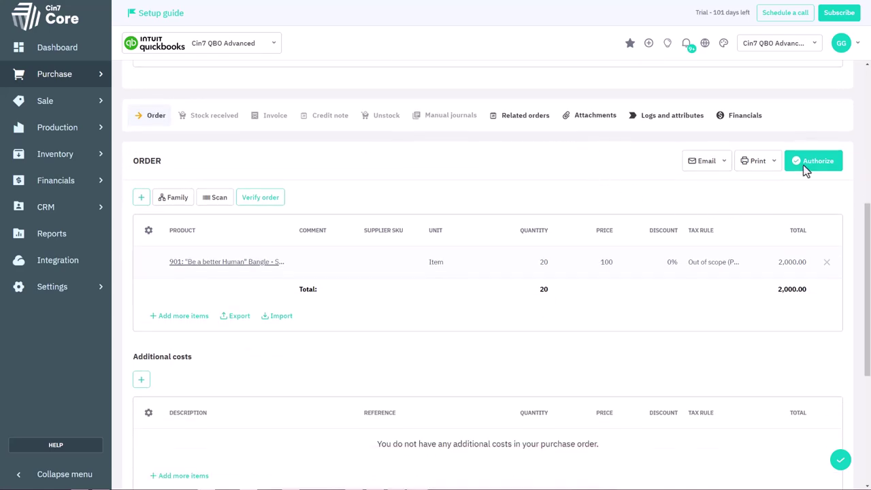
pyautogui.click(806, 164)
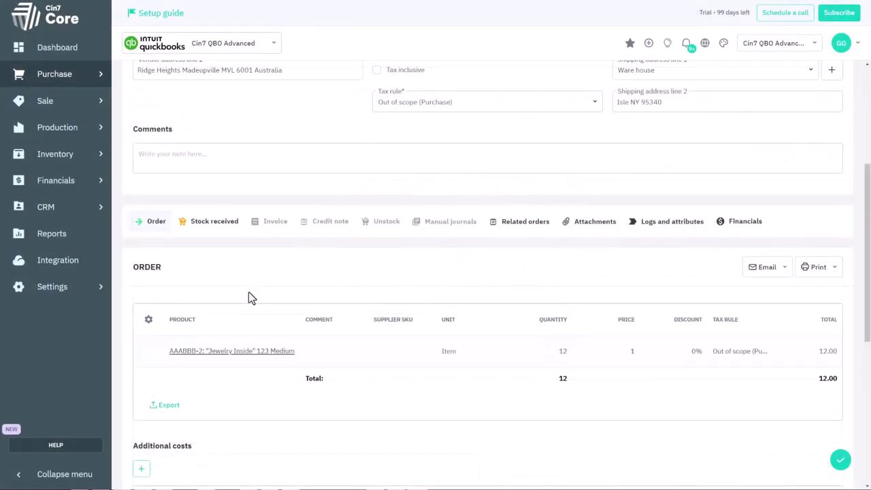
# Copy the product lines from the order into the purchase's stock received stage
pyautogui.click(205, 227)
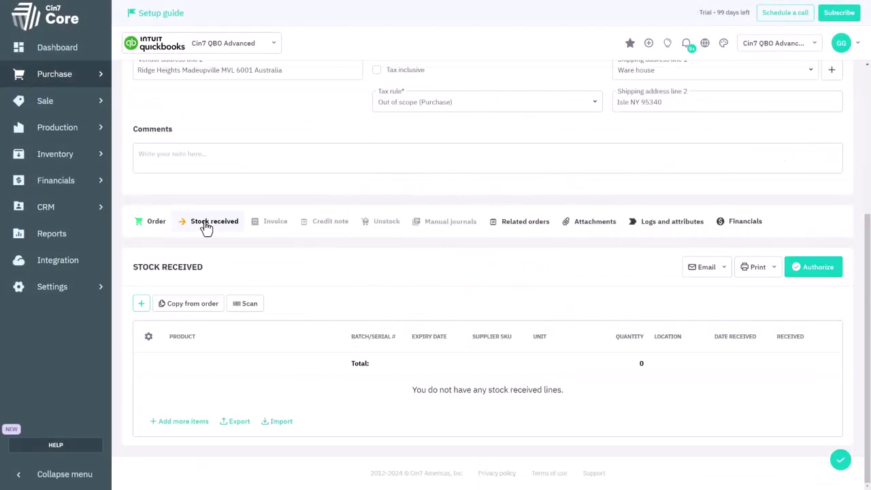
pyautogui.click(222, 306)
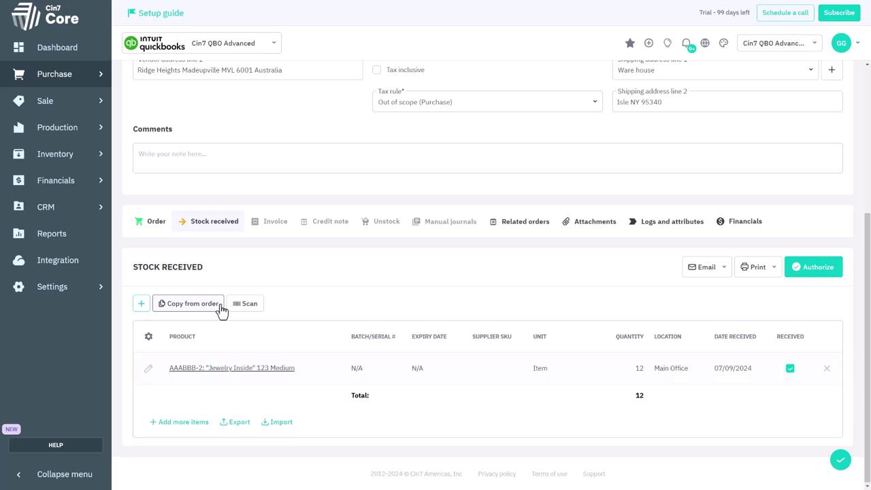